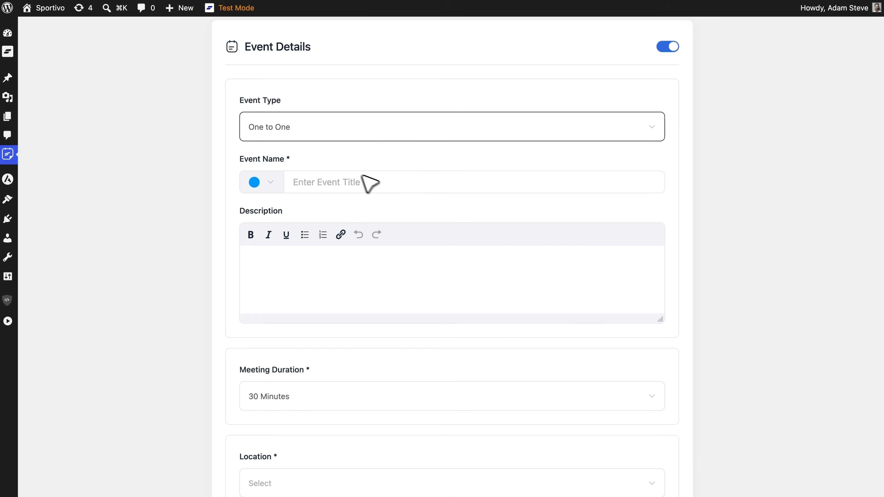
Step: Name the event "Weekly English Session" and paste in the prepared description of the session
{"action": "type", "text": "Weekly English Session"}
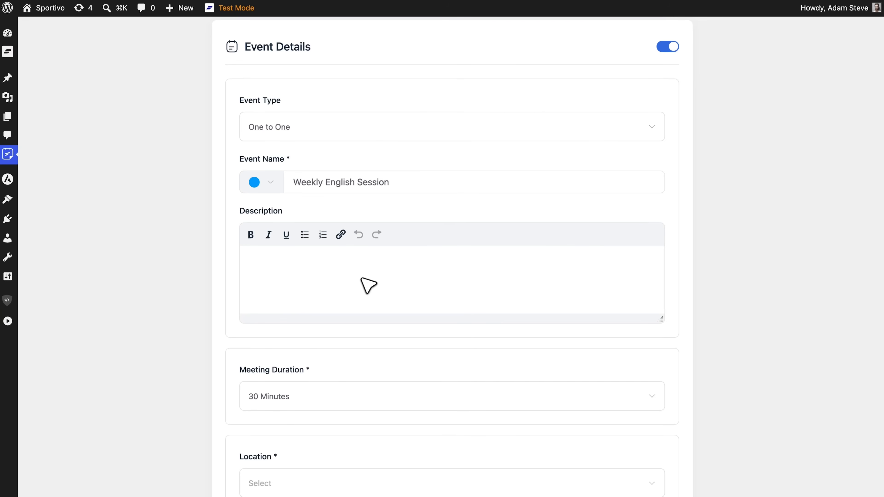
{"action": "key", "text": "super+v"}
{"action": "scroll", "coordinate": [367, 287], "scroll_direction": "up", "scroll_amount": 3}
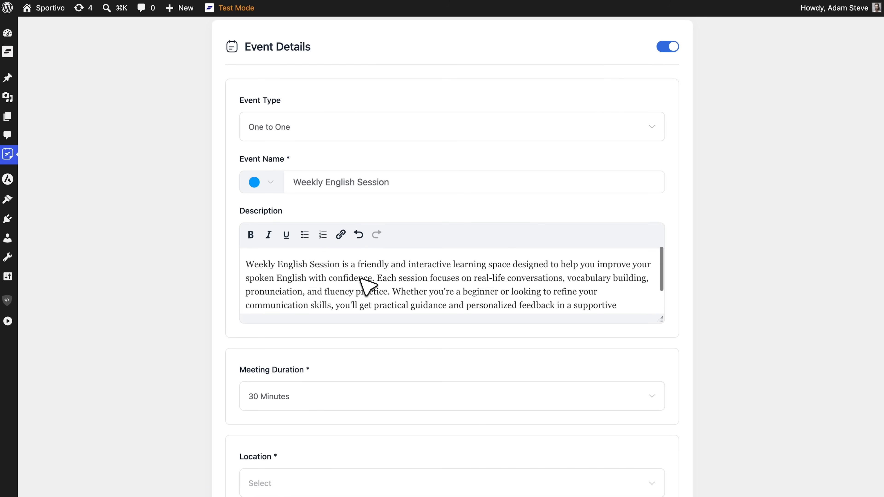
Step: Set the meeting duration to 60 Minutes
{"action": "scroll", "coordinate": [440, 349], "scroll_direction": "down", "scroll_amount": 5}
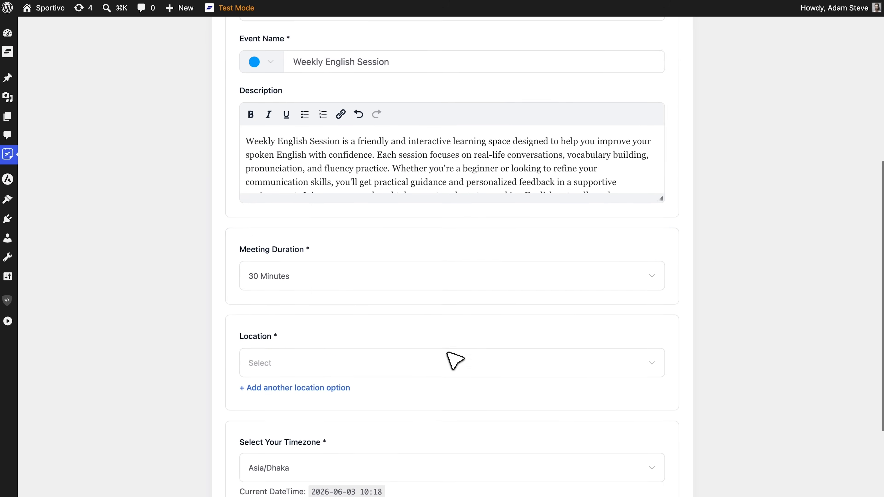
{"action": "left_click", "coordinate": [492, 244]}
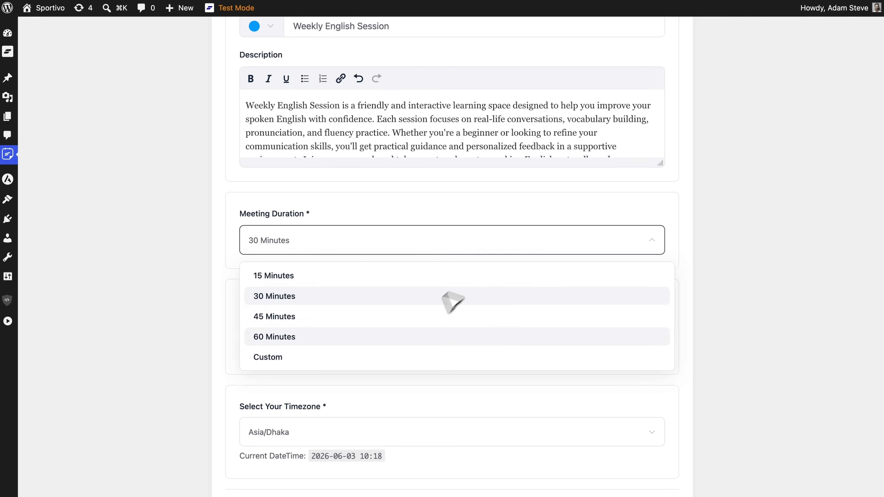
{"action": "left_click", "coordinate": [409, 343]}
{"action": "left_click", "coordinate": [451, 242]}
{"action": "left_click", "coordinate": [294, 356]}
{"action": "left_click", "coordinate": [285, 275]}
{"action": "left_click", "coordinate": [435, 240]}
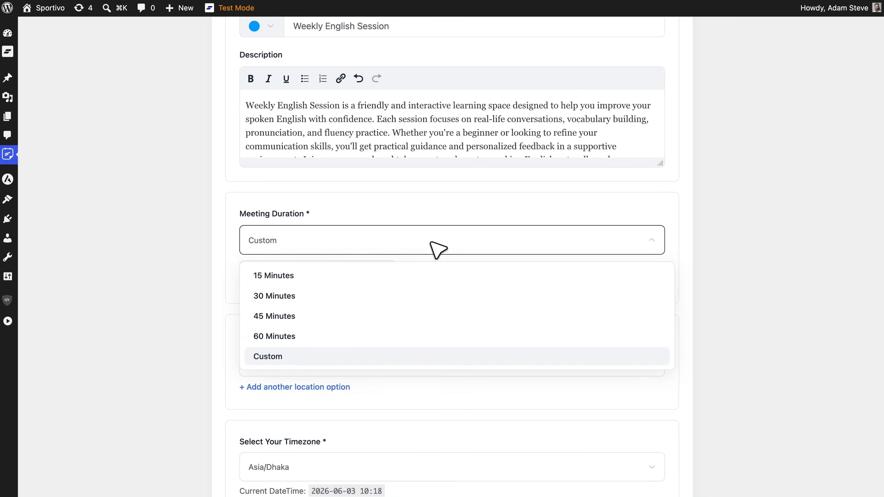
{"action": "left_click", "coordinate": [409, 336]}
Step: Choose In Person (Organizer Address) as the meeting location
{"action": "left_click", "coordinate": [523, 327]}
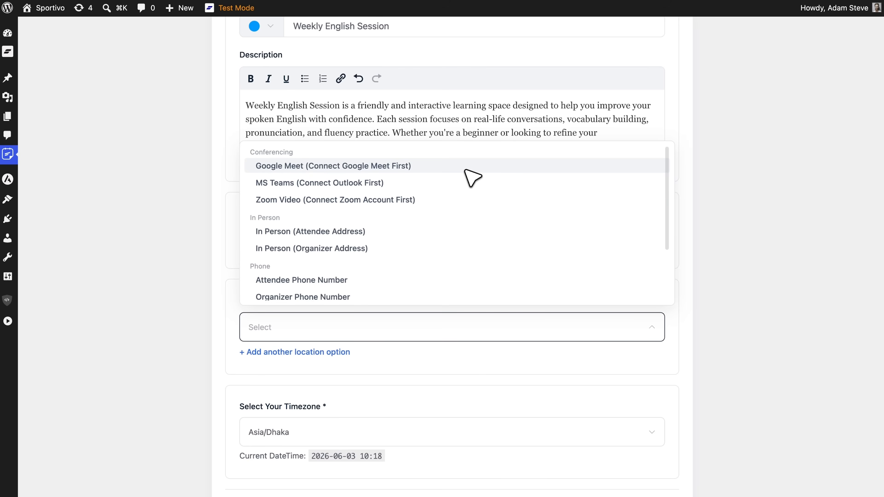
{"action": "scroll", "coordinate": [477, 209], "scroll_direction": "down", "scroll_amount": 3}
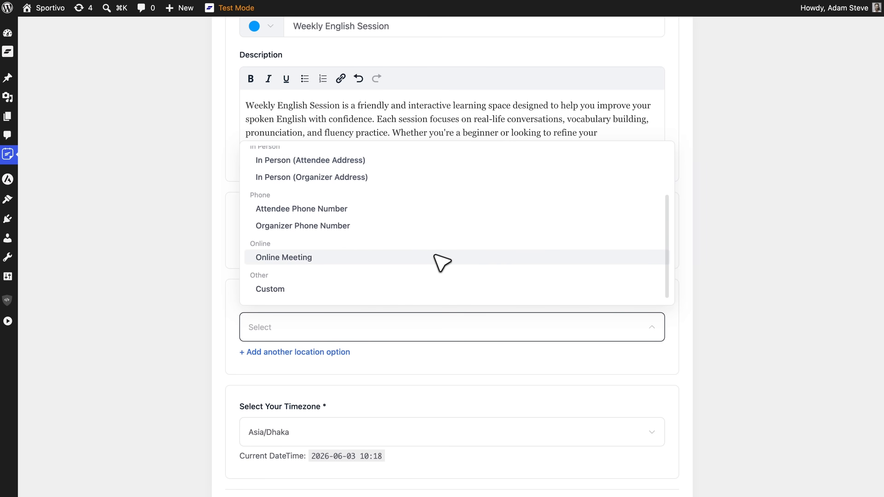
{"action": "scroll", "coordinate": [451, 266], "scroll_direction": "up", "scroll_amount": 3}
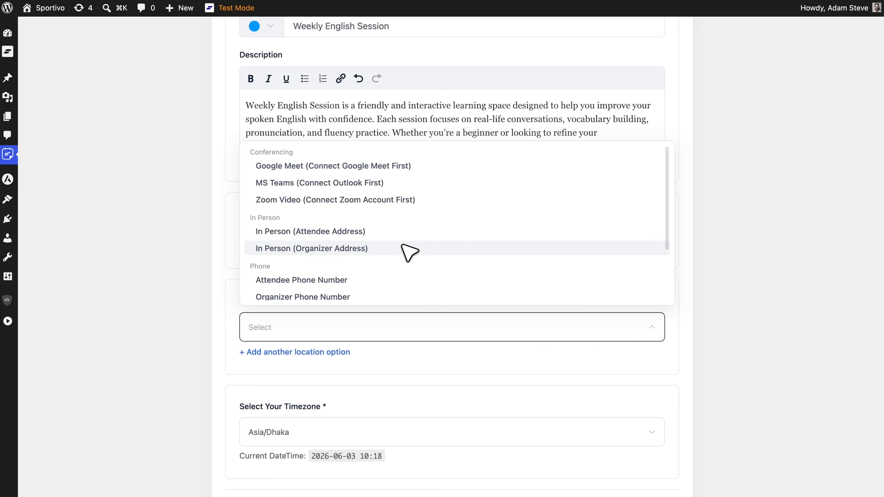
{"action": "left_click", "coordinate": [406, 251]}
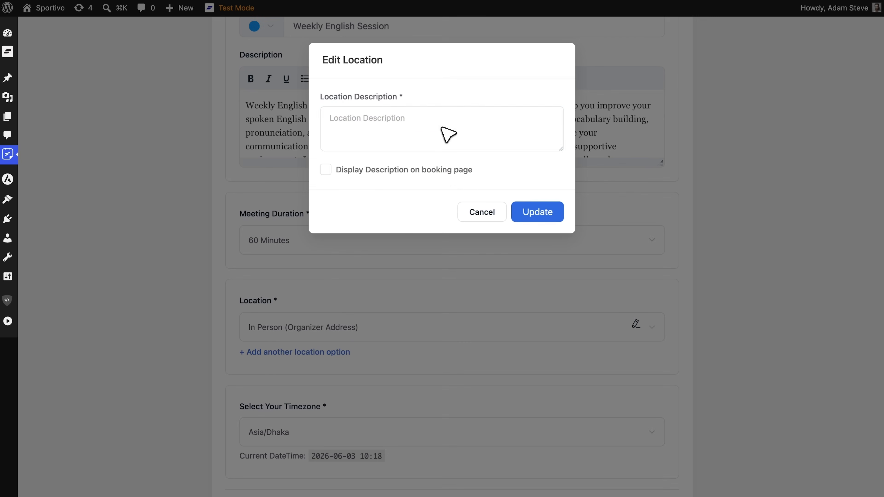
Step: Enter the organizer's postal address as the location description, enable its display on the booking page, and update the location
{"action": "left_click", "coordinate": [480, 142]}
{"action": "type", "text": "123 Learning Avenue, Suite 200, Springfield, IL 62701, United States"}
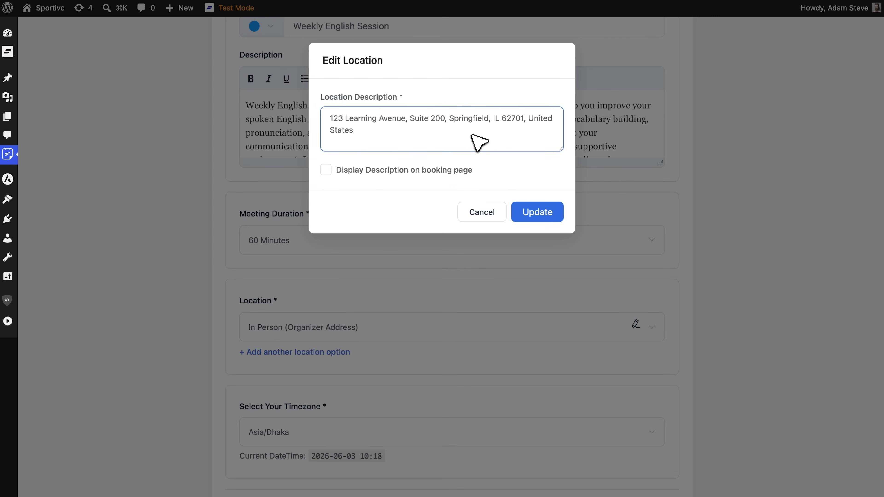
{"action": "left_click", "coordinate": [329, 172]}
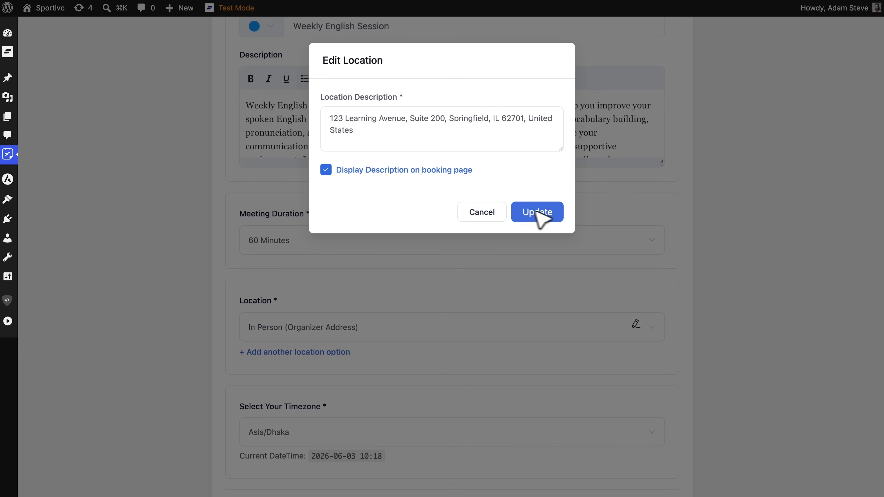
{"action": "left_click", "coordinate": [548, 217]}
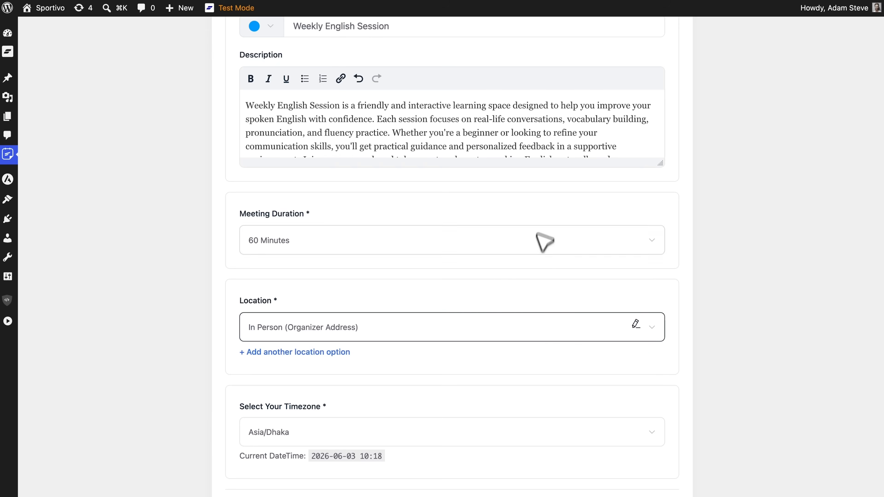
Step: Set the event's timezone to America/New_York and continue to the availability setup
{"action": "left_click", "coordinate": [497, 429]}
{"action": "type", "text": "New"}
{"action": "left_click", "coordinate": [500, 374]}
{"action": "scroll", "coordinate": [558, 408], "scroll_direction": "down", "scroll_amount": 3}
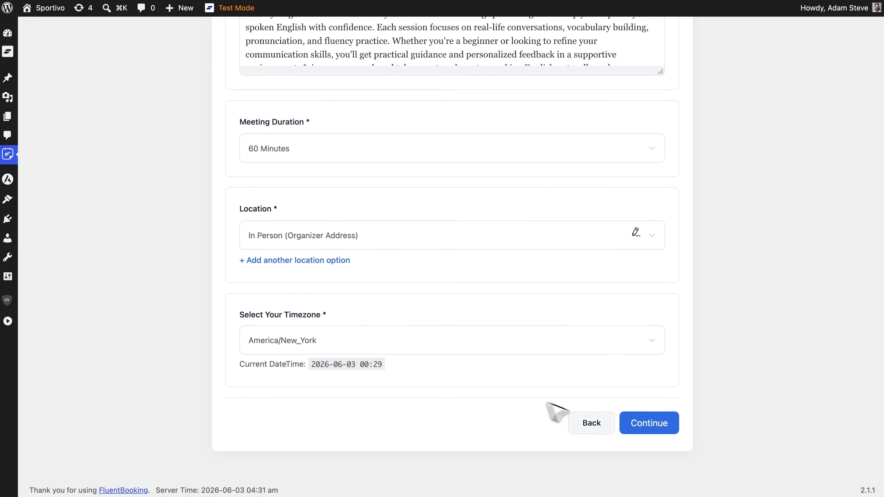
{"action": "left_click", "coordinate": [657, 475]}
Step: Make Tuesday and Thursday unavailable in the weekly hours and continue the setup
{"action": "scroll", "coordinate": [479, 361], "scroll_direction": "up", "scroll_amount": 2}
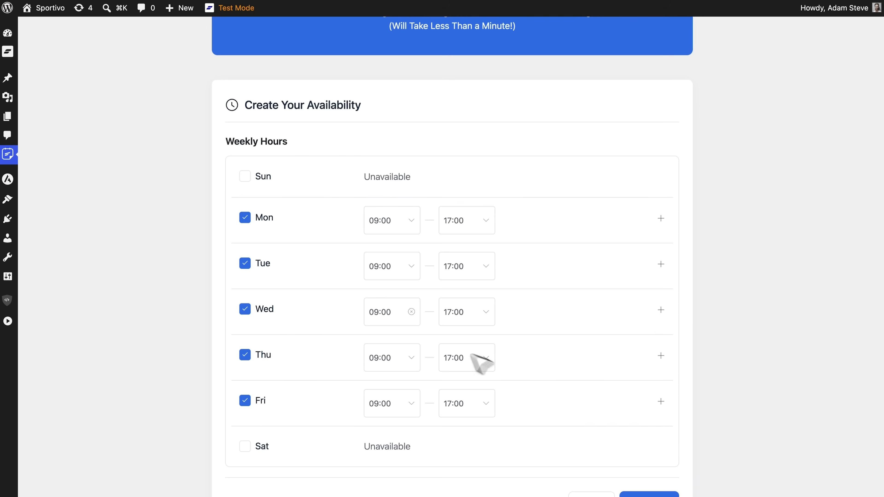
{"action": "left_click", "coordinate": [245, 263]}
{"action": "left_click", "coordinate": [245, 350]}
{"action": "scroll", "coordinate": [253, 357], "scroll_direction": "down", "scroll_amount": 2}
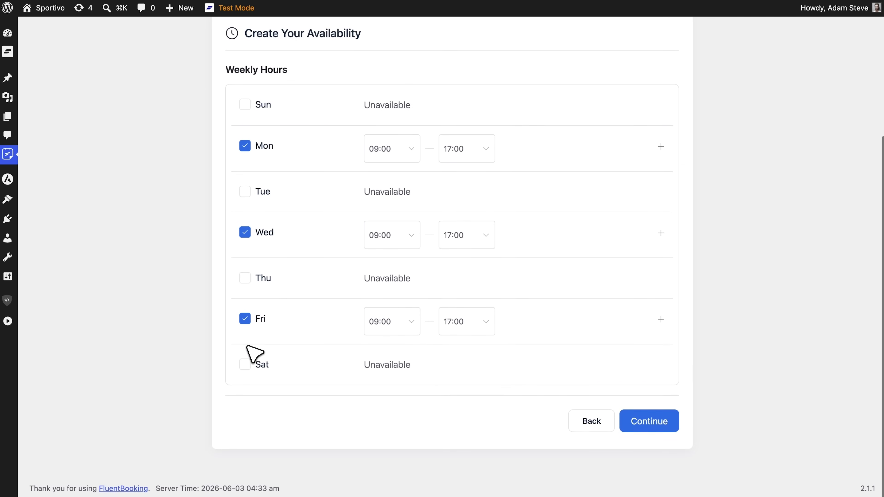
{"action": "left_click", "coordinate": [647, 423]}
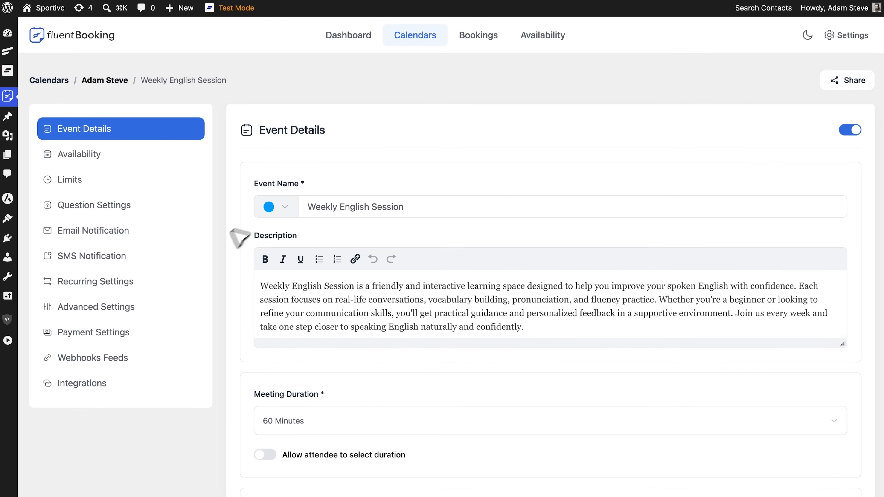
Step: Enable the recurring event, repeating every 1 week for a maximum of 3 events with all maximum occurrences required, and save the changes
{"action": "left_click", "coordinate": [115, 289]}
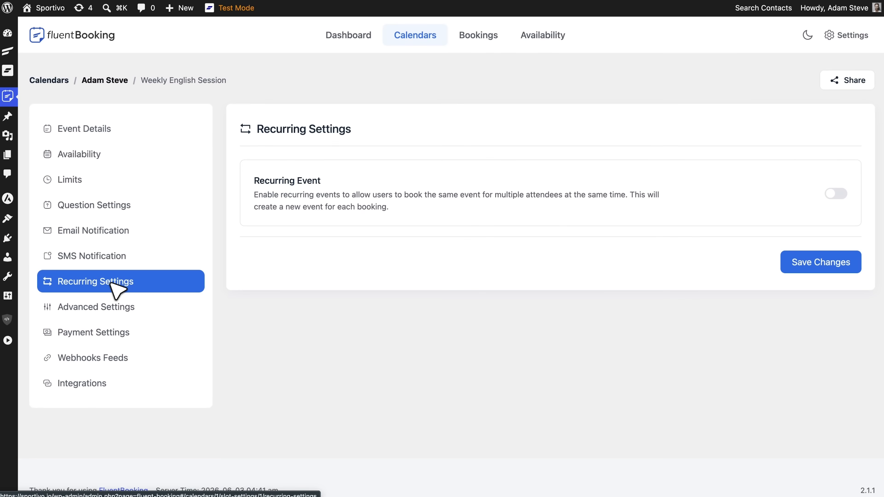
{"action": "left_click", "coordinate": [835, 195]}
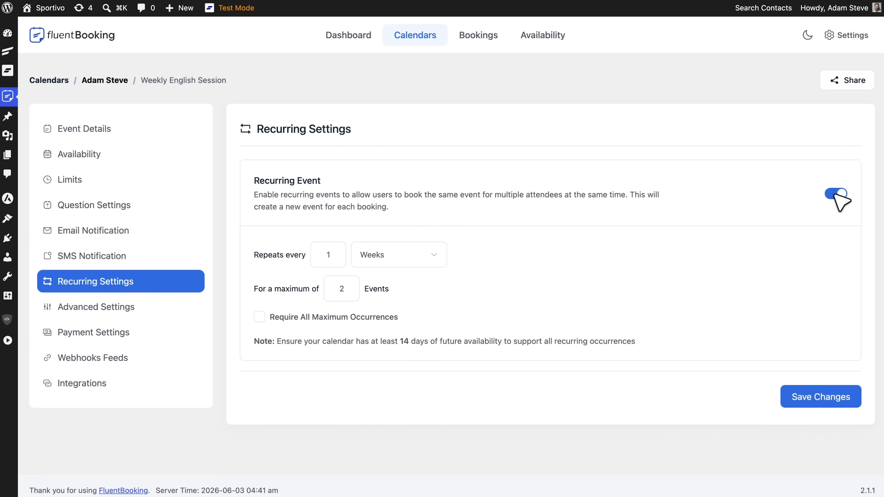
{"action": "left_click", "coordinate": [402, 257]}
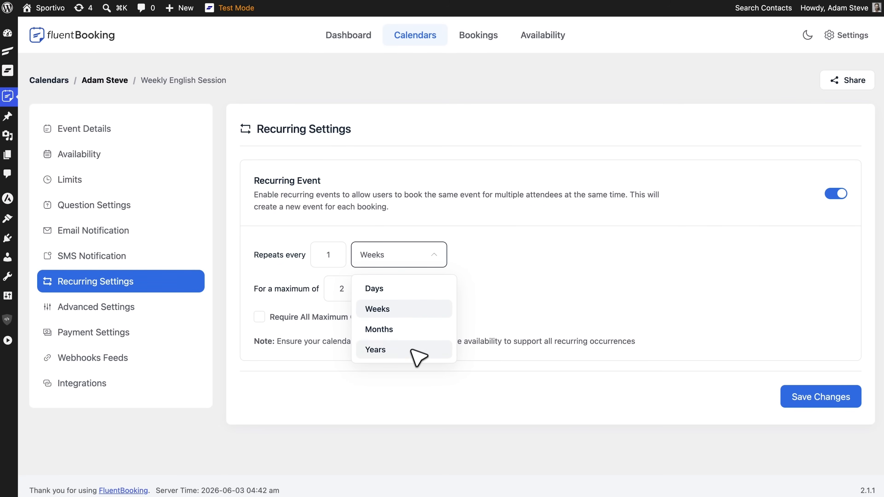
{"action": "left_click", "coordinate": [408, 308]}
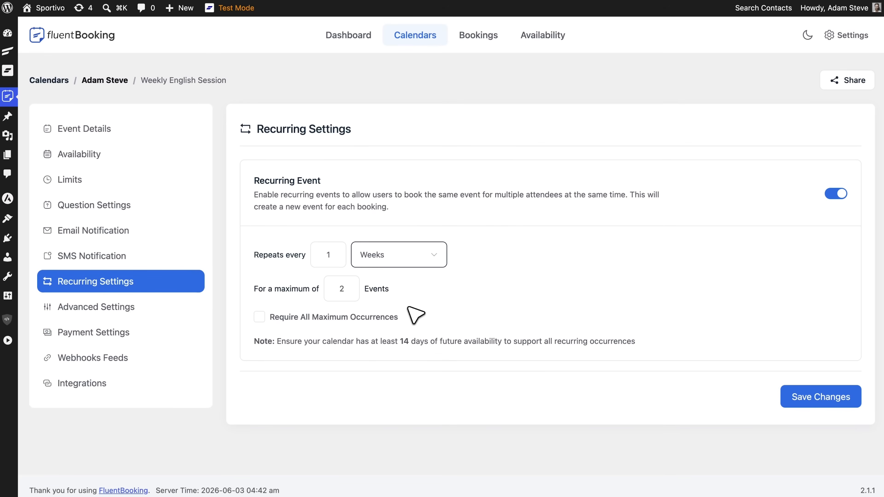
{"action": "left_click", "coordinate": [351, 292]}
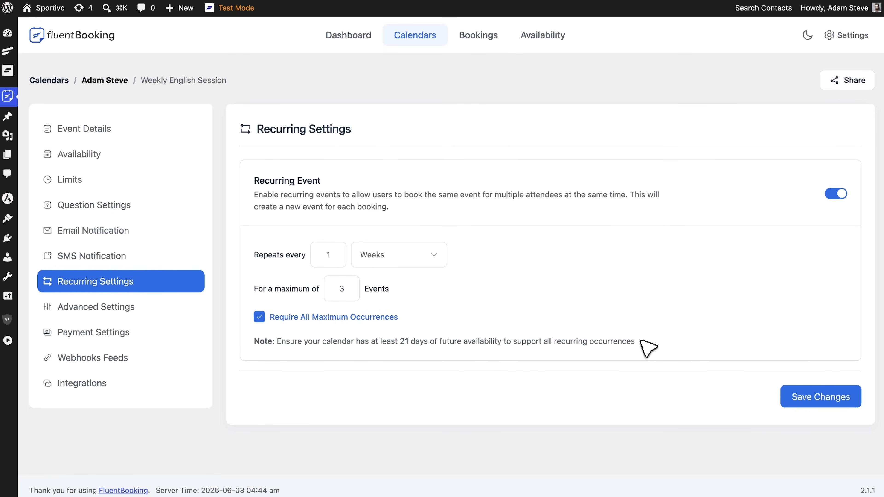
{"action": "left_click", "coordinate": [834, 400]}
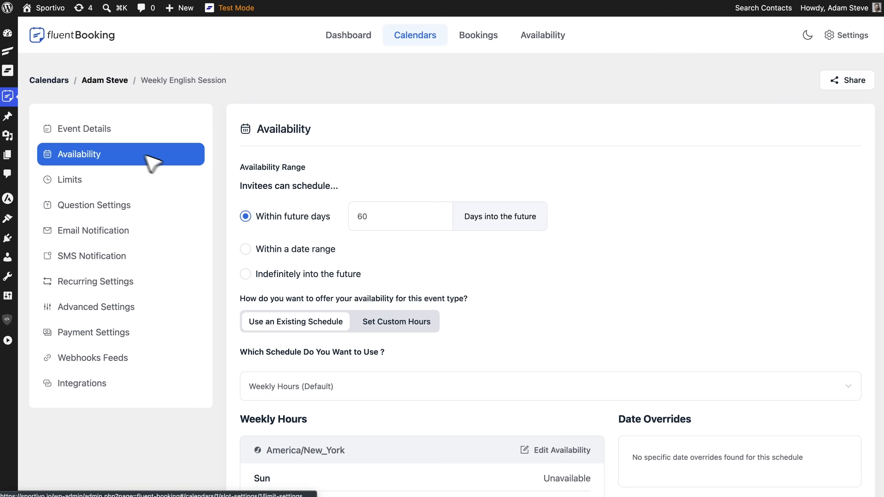
Step: Check the availability range in future days, and set the buffer time after the event to 15 Minutes
{"action": "left_click", "coordinate": [380, 217]}
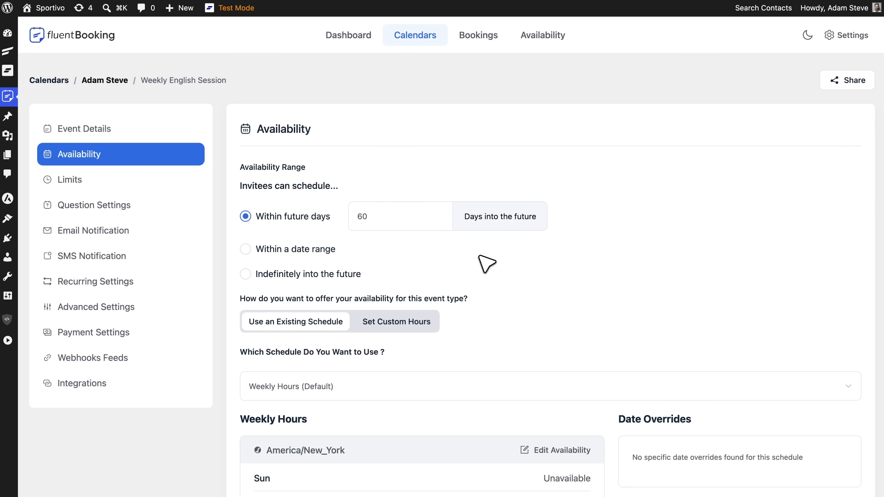
{"action": "left_click", "coordinate": [142, 180]}
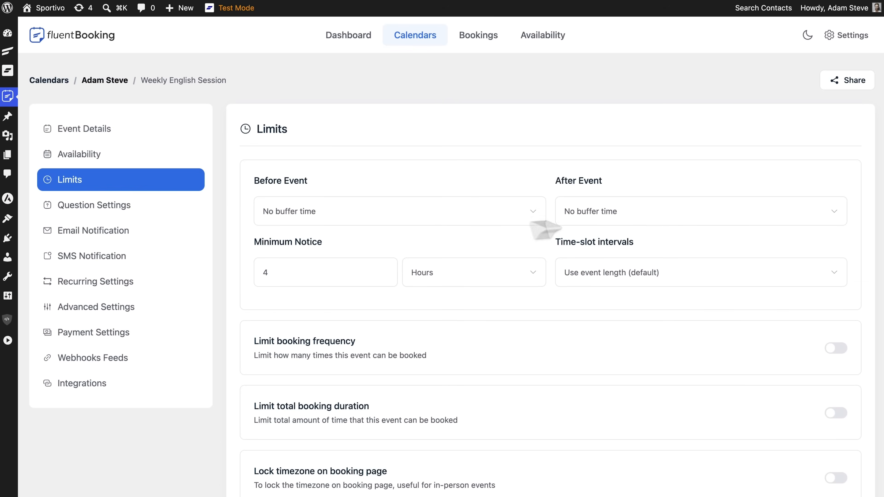
{"action": "left_click", "coordinate": [650, 214]}
{"action": "left_click", "coordinate": [667, 310]}
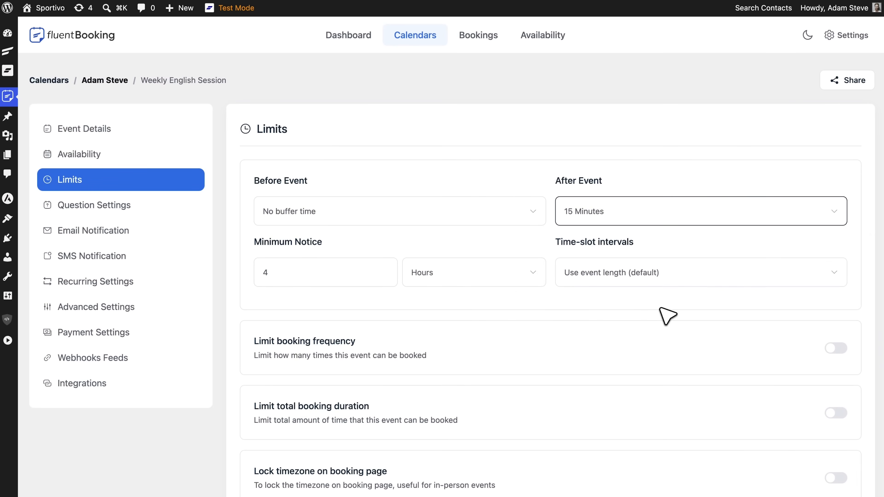
Step: Review the booking questions and the form for adding a question for invitees, closing it without adding one
{"action": "left_click", "coordinate": [164, 206]}
{"action": "scroll", "coordinate": [477, 270], "scroll_direction": "down", "scroll_amount": 5}
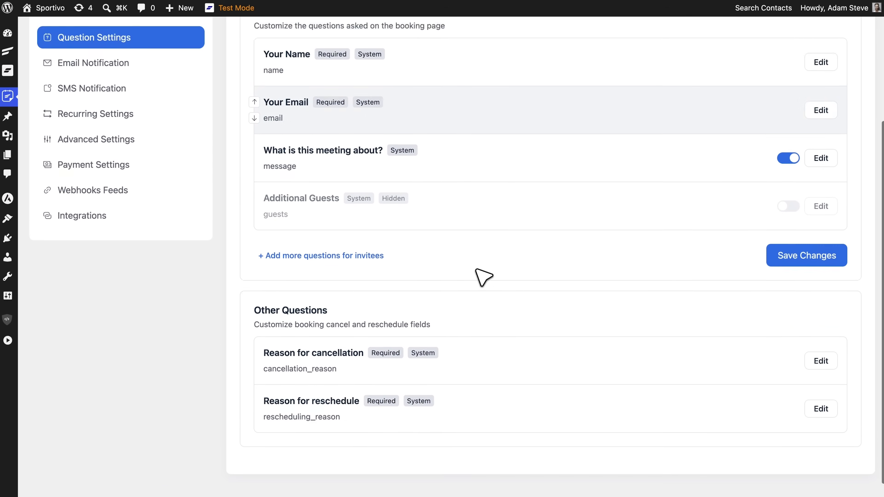
{"action": "scroll", "coordinate": [480, 277], "scroll_direction": "up", "scroll_amount": 5}
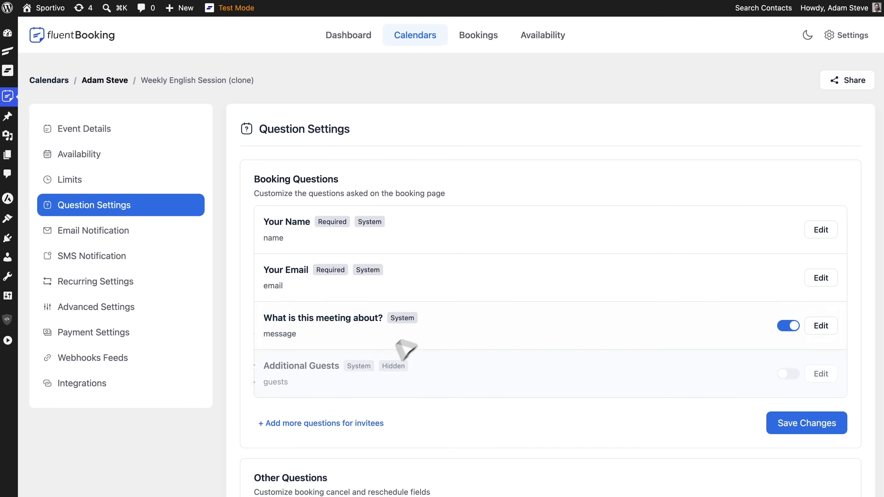
{"action": "left_click", "coordinate": [326, 423]}
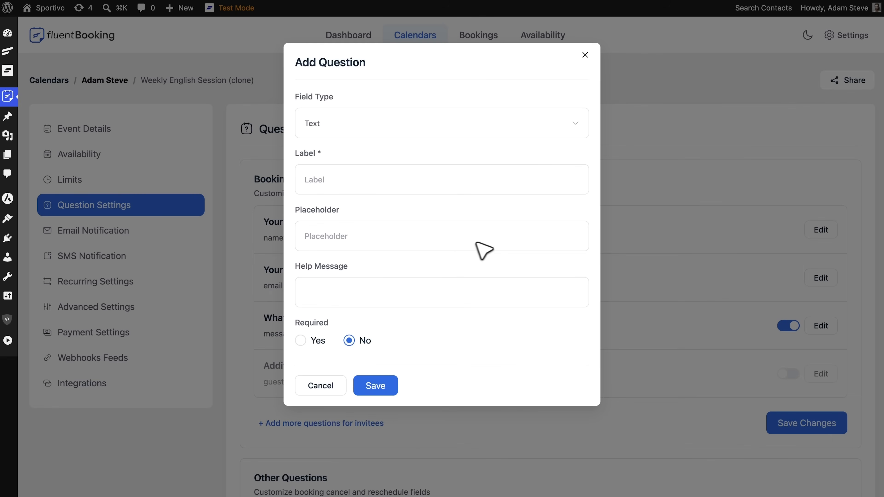
{"action": "left_click", "coordinate": [585, 56]}
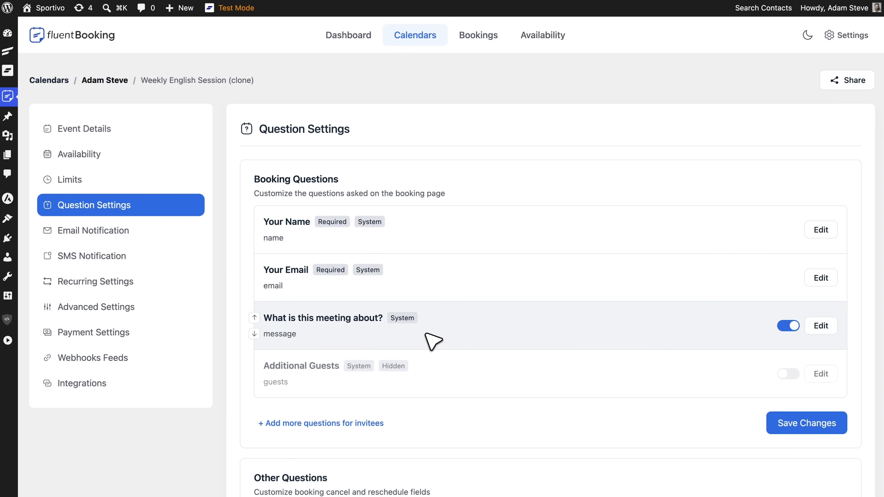
Step: Review the event's email notification settings, including the other notifications for confirmations and declines
{"action": "left_click", "coordinate": [154, 231]}
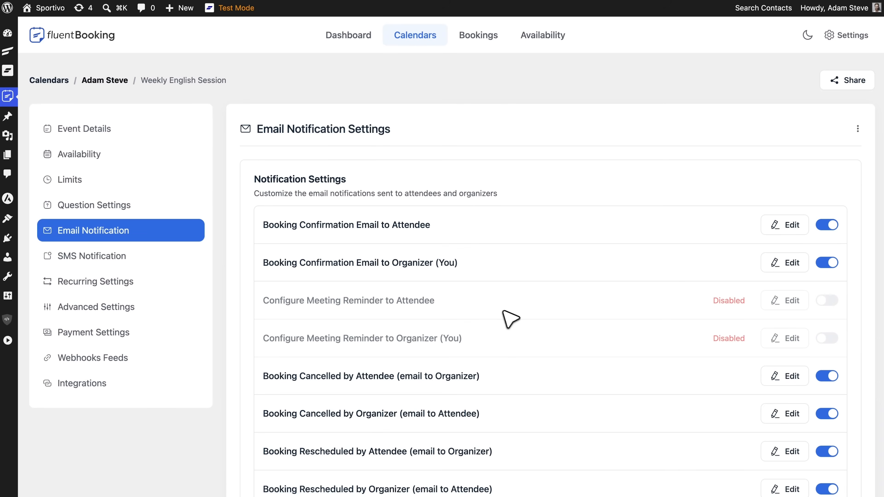
{"action": "scroll", "coordinate": [510, 319], "scroll_direction": "down", "scroll_amount": 8}
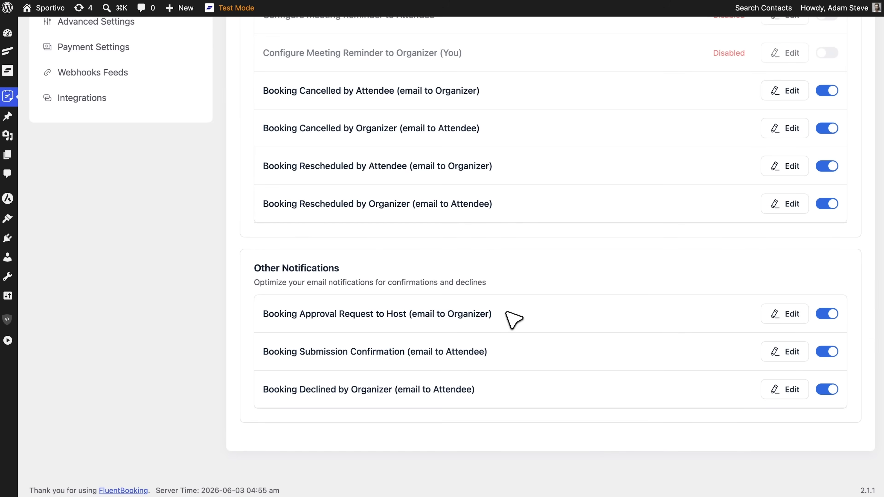
{"action": "scroll", "coordinate": [513, 320], "scroll_direction": "up", "scroll_amount": 8}
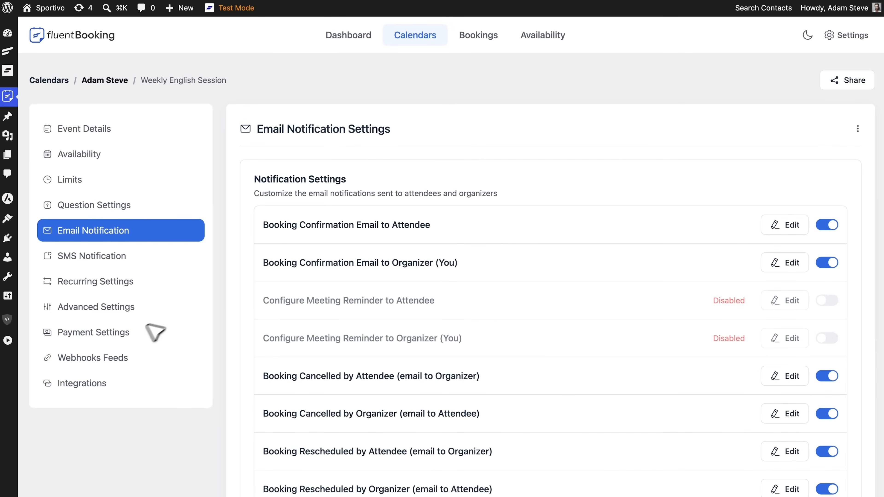
Step: Enable the event as paid with payment collected on booking, using FluentCart Checkout as the checkout method
{"action": "left_click", "coordinate": [132, 334]}
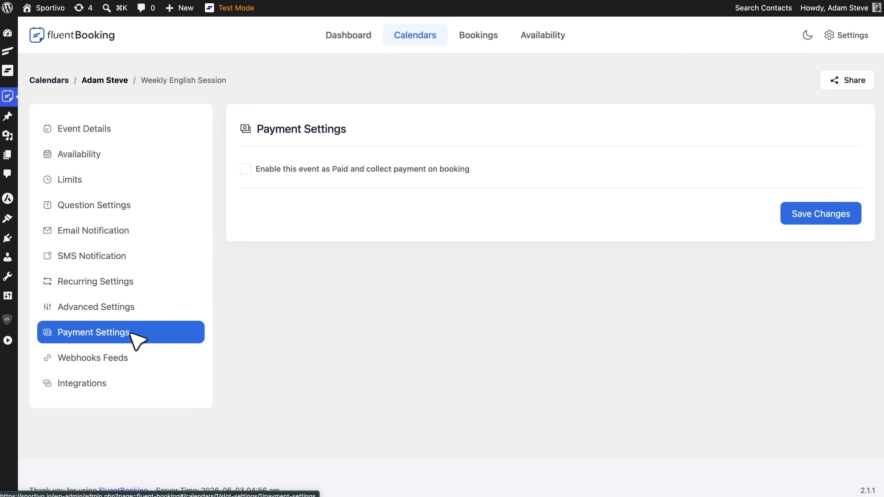
{"action": "left_click", "coordinate": [249, 169]}
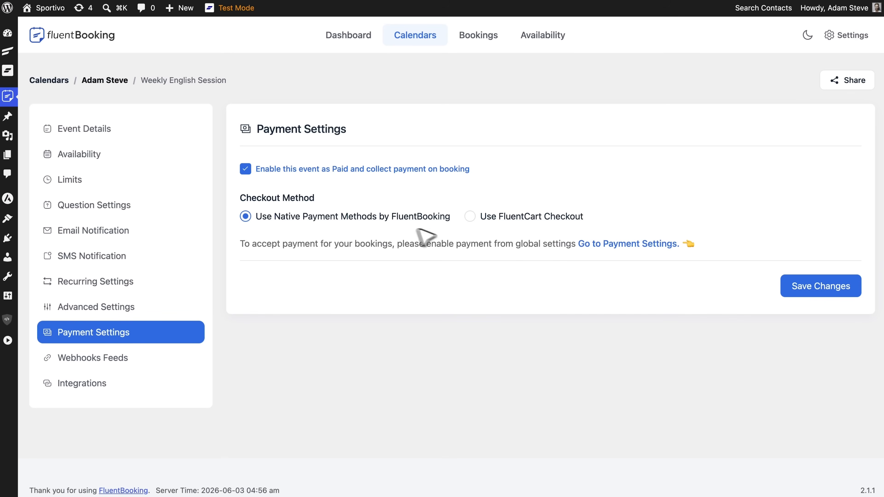
{"action": "left_click", "coordinate": [516, 220]}
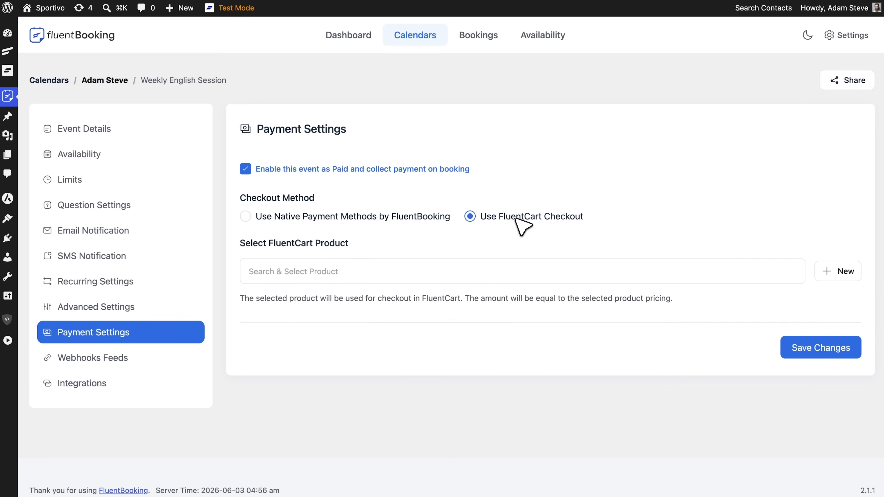
Step: Switch the event's checkout to FluentBooking's native payment methods, and enable and save the payment module in the global settings
{"action": "left_click", "coordinate": [342, 221]}
{"action": "left_click", "coordinate": [628, 244]}
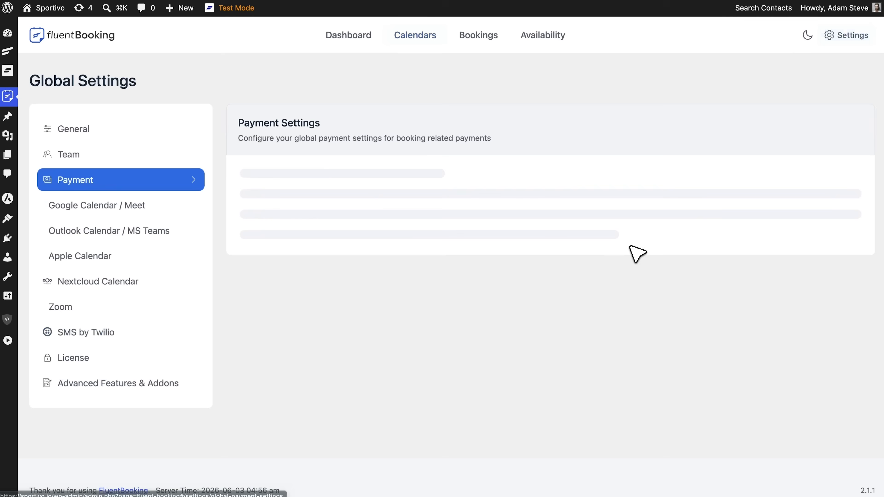
{"action": "left_click", "coordinate": [252, 178]}
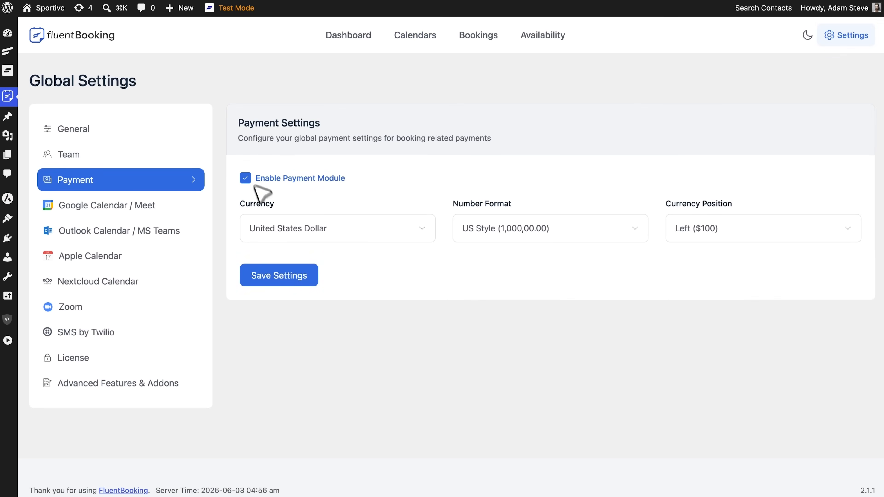
{"action": "left_click", "coordinate": [286, 279]}
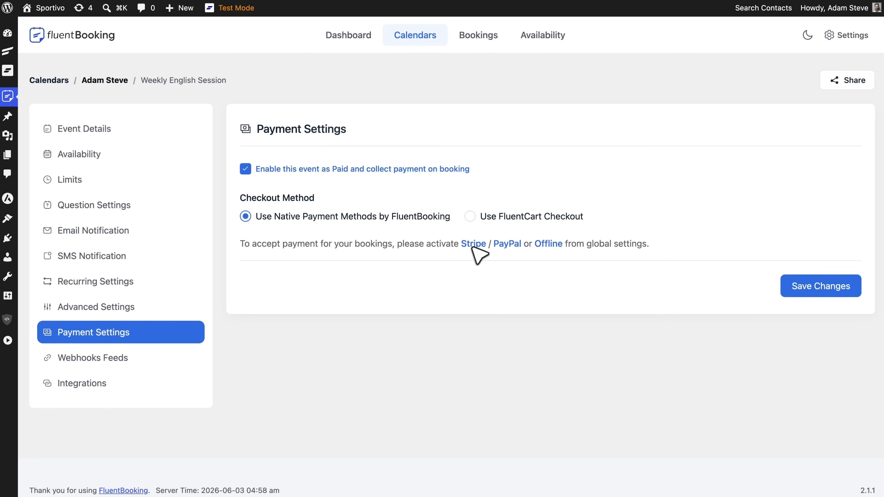
Step: Connect the Stripe account in Test Mode, with Stripe enabled for booking payments, and save the Stripe settings
{"action": "left_click", "coordinate": [475, 246]}
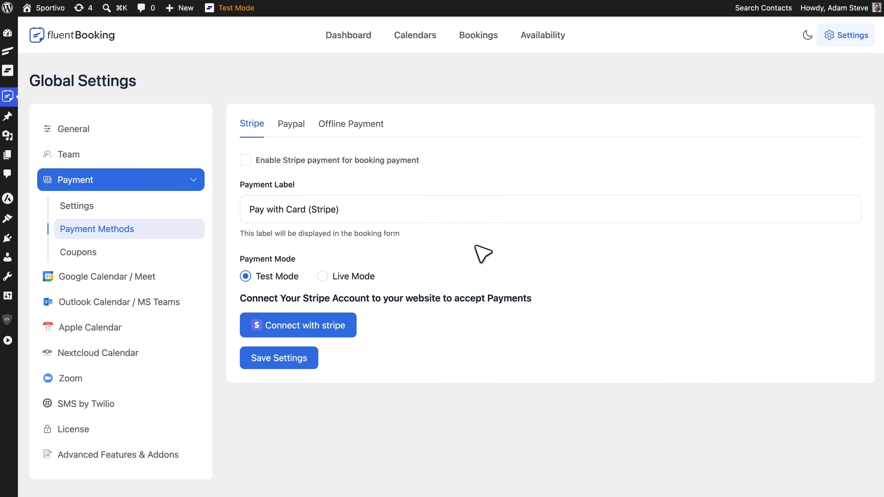
{"action": "left_click", "coordinate": [303, 325]}
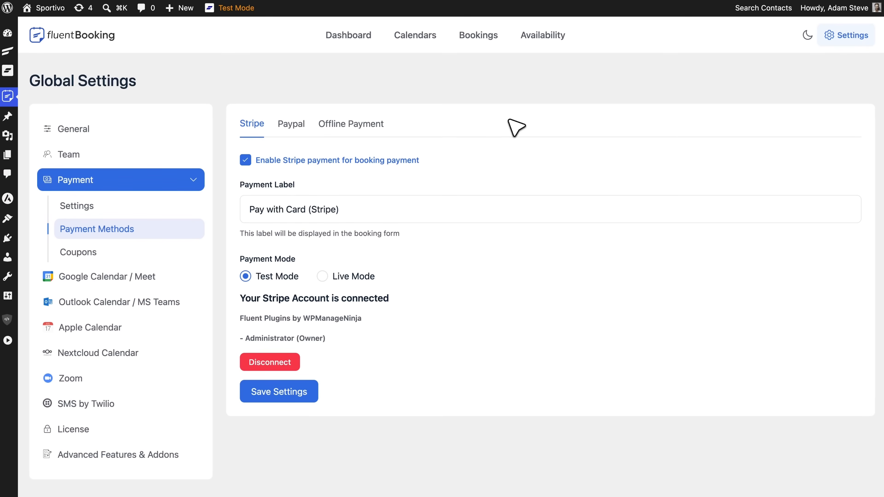
{"action": "left_click", "coordinate": [285, 390]}
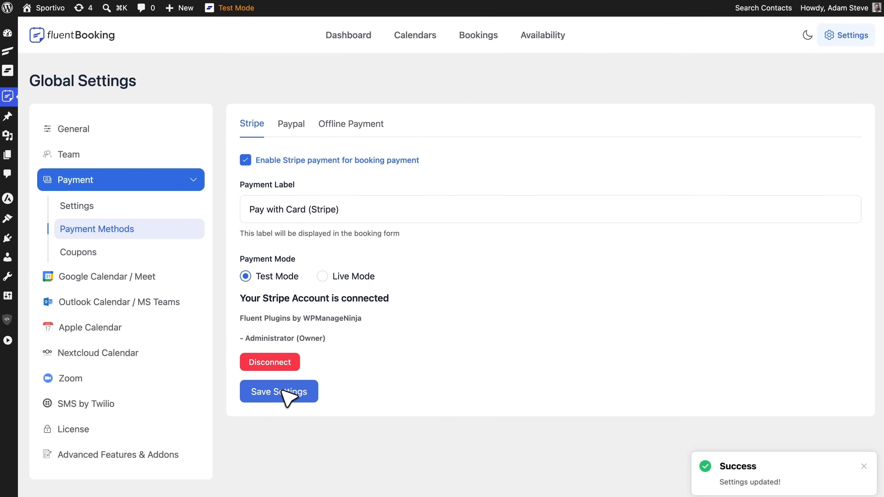
Step: Enable Stripe in the Weekly English Session's payment settings, set the Booking Fee to $49, and save the changes
{"action": "left_click", "coordinate": [430, 36]}
{"action": "left_click", "coordinate": [205, 212]}
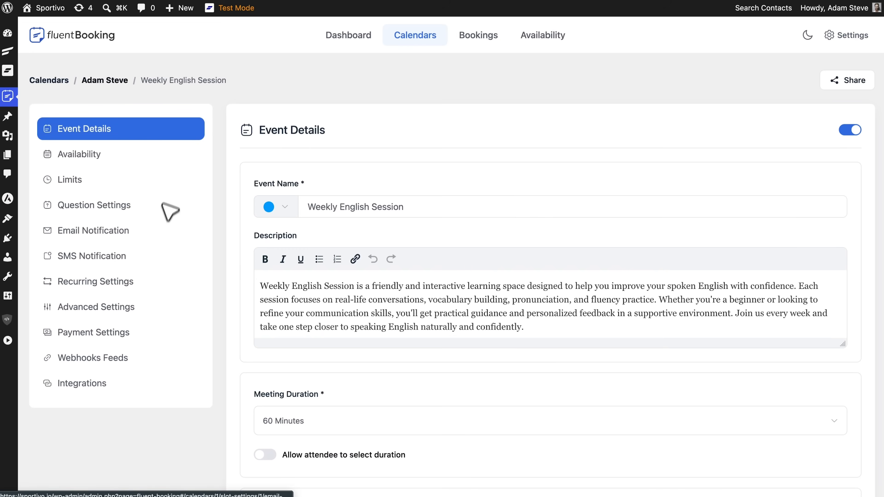
{"action": "left_click", "coordinate": [120, 334]}
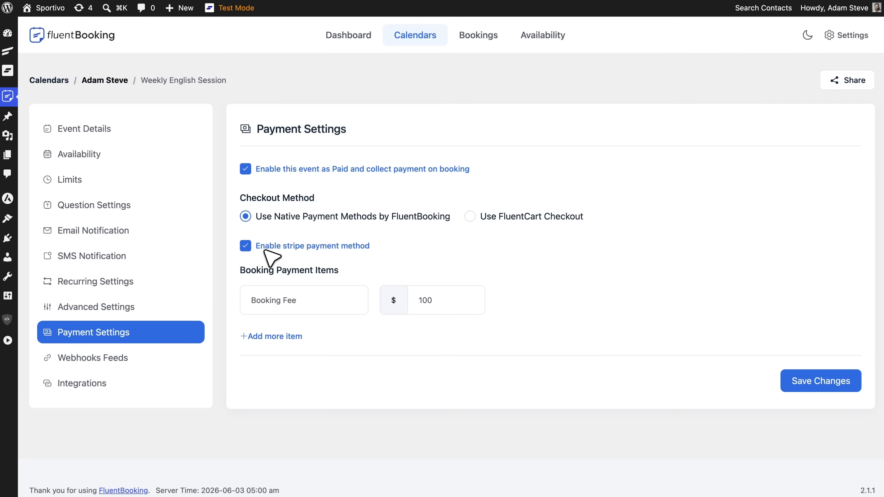
{"action": "double_click", "coordinate": [457, 300]}
{"action": "key", "text": "BackSpace"}
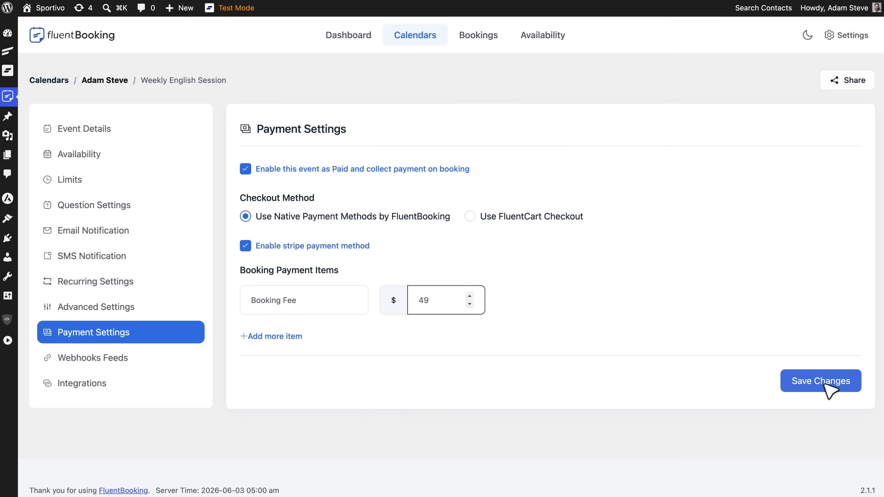
{"action": "left_click", "coordinate": [826, 385]}
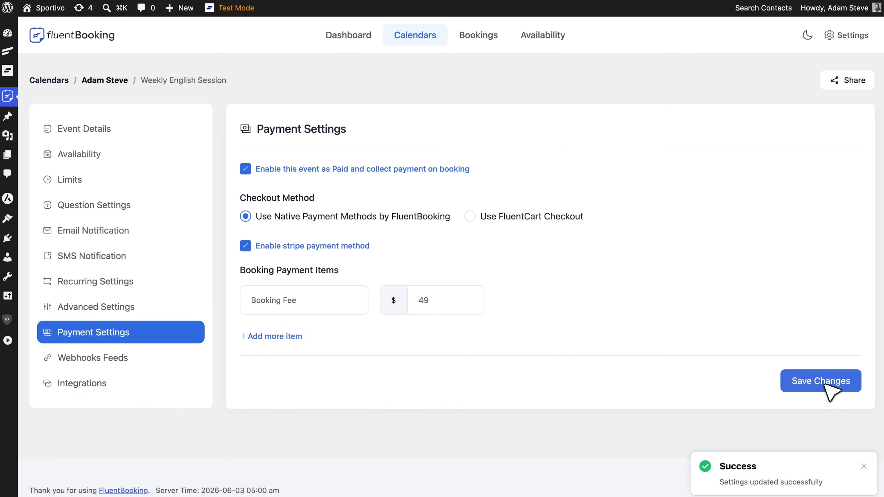
Step: Copy the event's shortcode and publish a new page containing [fluent_booking id="1"] in a Shortcode block
{"action": "left_click", "coordinate": [853, 83]}
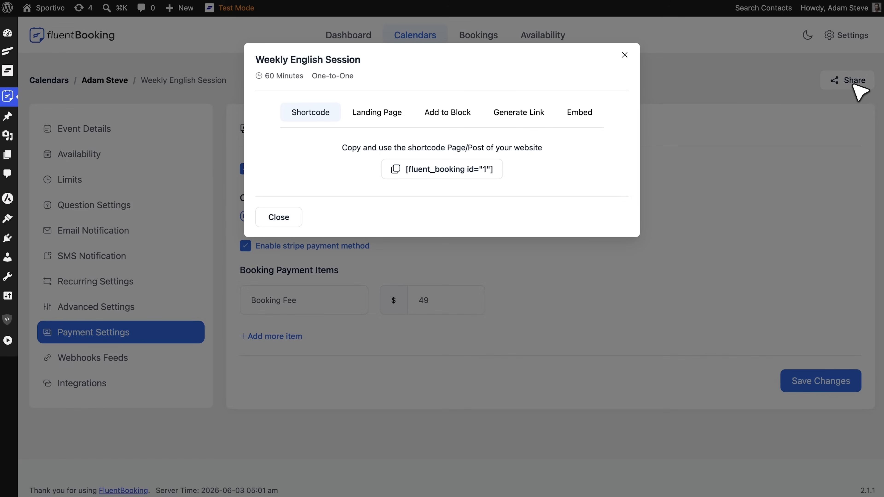
{"action": "left_click", "coordinate": [448, 170]}
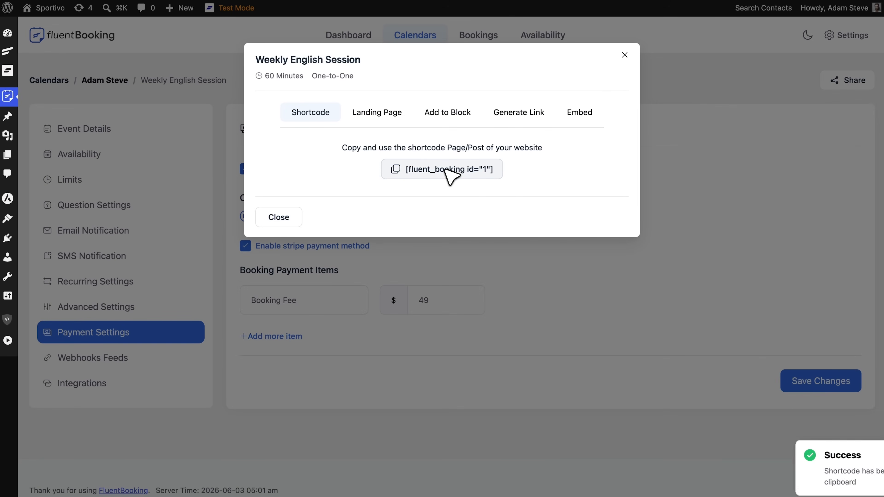
{"action": "mouse_move", "coordinate": [8, 154]}
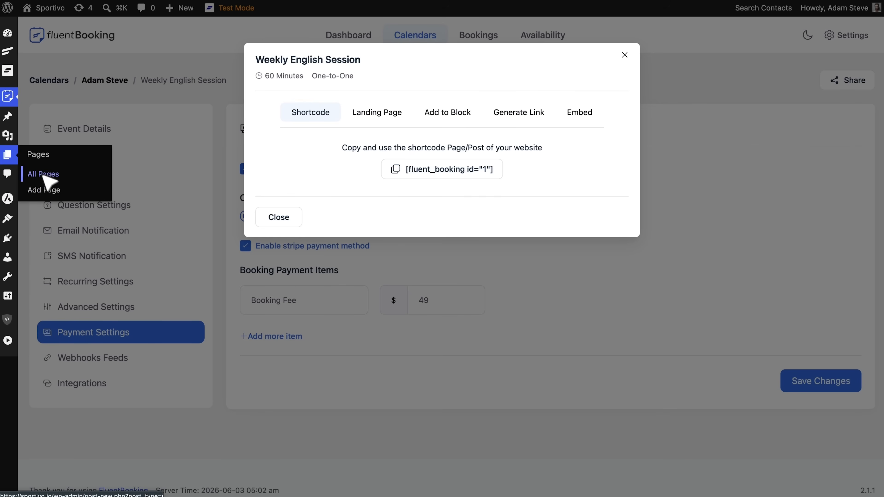
{"action": "left_click", "coordinate": [52, 192]}
{"action": "left_click", "coordinate": [177, 130]}
{"action": "type", "text": "[fluent_booking id=\"1\"]"}
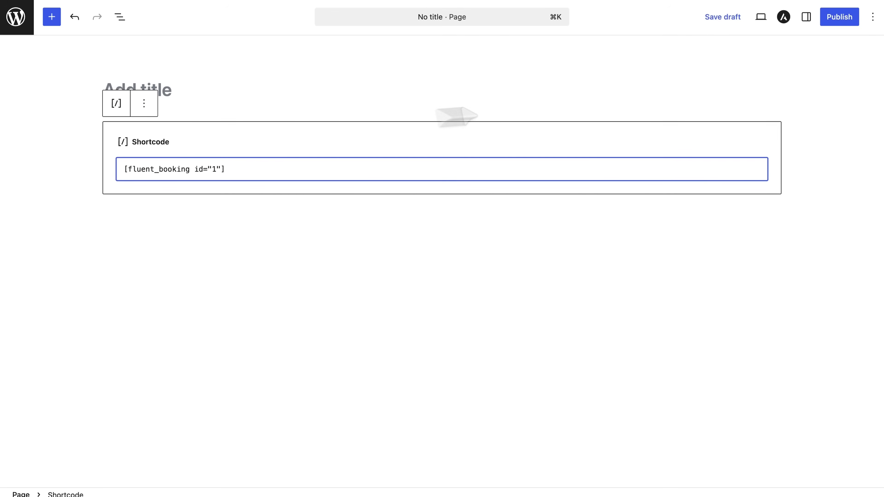
{"action": "left_click", "coordinate": [842, 19]}
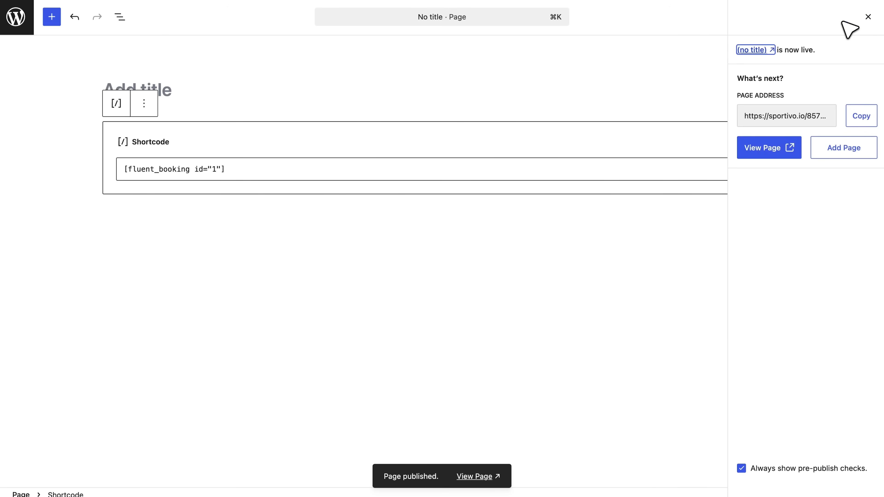
Step: View the published booking page and choose the 10:00 AM slot on June 3, 2026
{"action": "left_click", "coordinate": [777, 147]}
{"action": "left_click", "coordinate": [544, 145]}
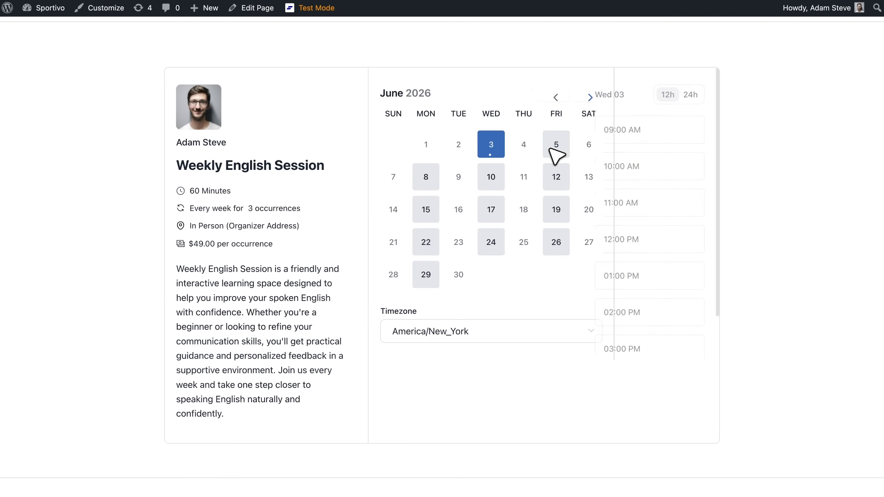
{"action": "left_click", "coordinate": [657, 174]}
{"action": "left_click", "coordinate": [688, 210]}
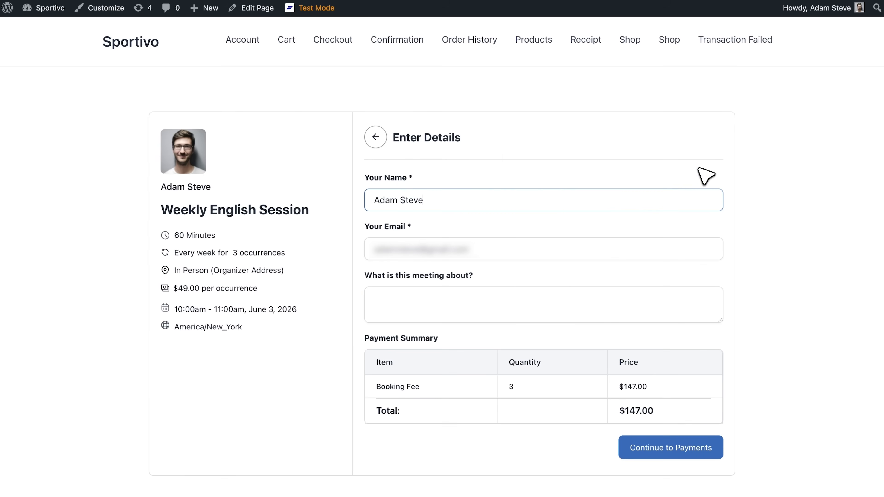
Step: Enter "English Session" as what the meeting is about and proceed to the payment details
{"action": "left_click", "coordinate": [511, 312]}
{"action": "type", "text": "English Session"}
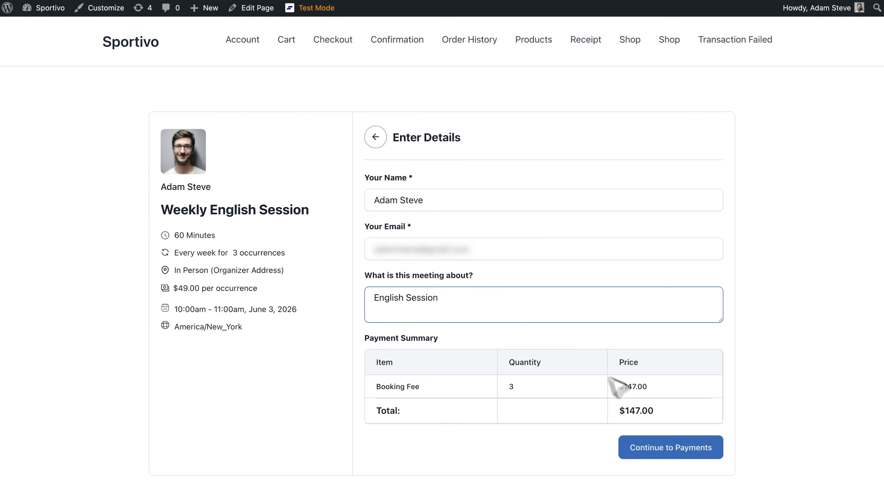
{"action": "left_click", "coordinate": [671, 457]}
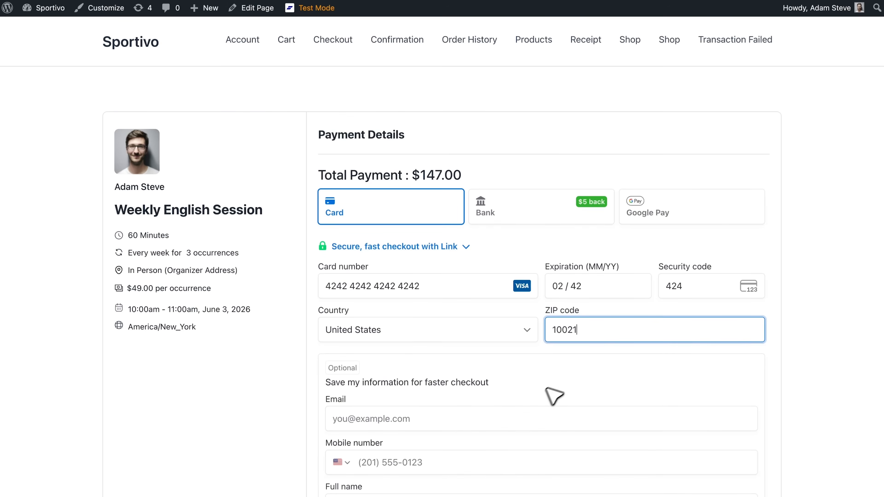
Step: Submit the card payment for the Weekly English Session booking and look over the page that follows
{"action": "scroll", "coordinate": [553, 396], "scroll_direction": "down", "scroll_amount": 5}
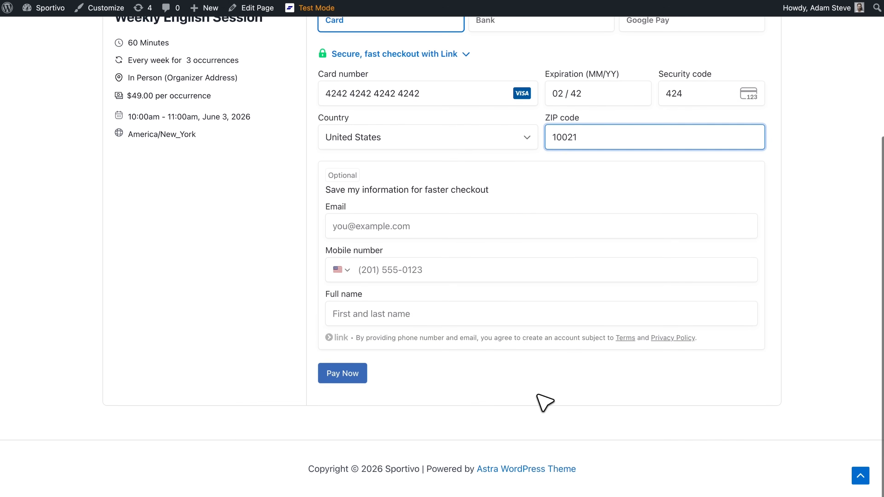
{"action": "left_click", "coordinate": [360, 378]}
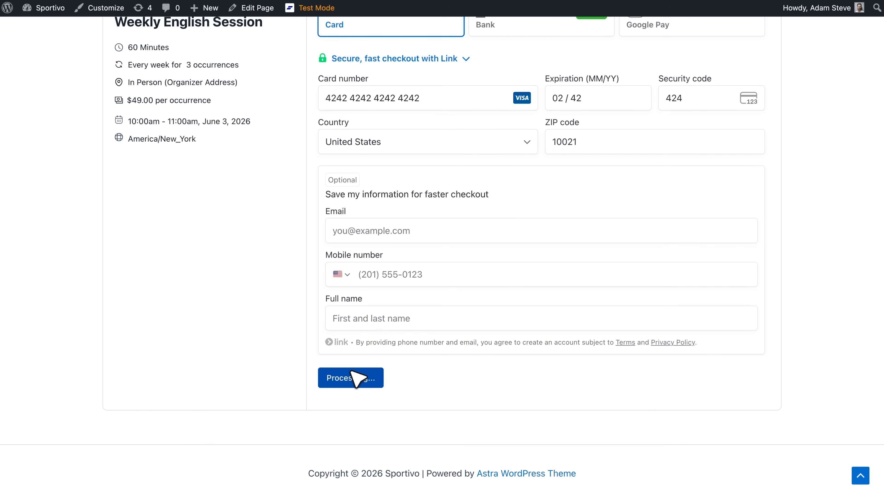
{"action": "scroll", "coordinate": [511, 306], "scroll_direction": "down", "scroll_amount": 10}
{"action": "scroll", "coordinate": [511, 307], "scroll_direction": "up", "scroll_amount": 10}
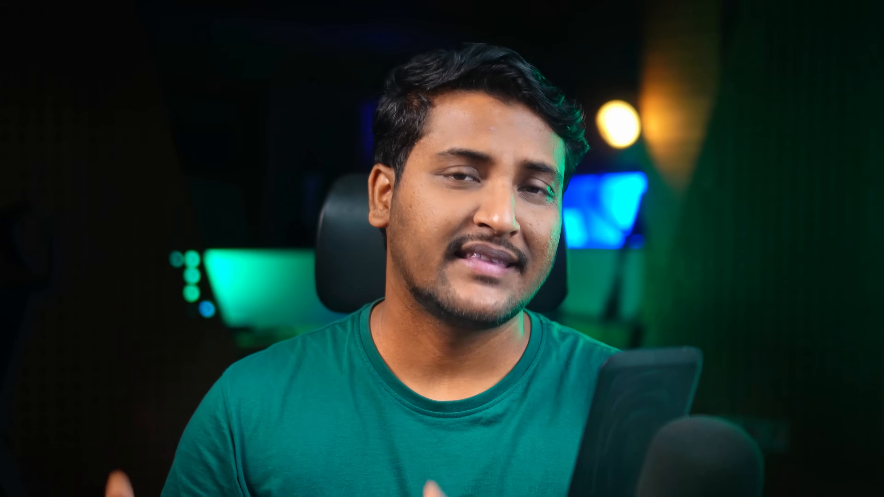